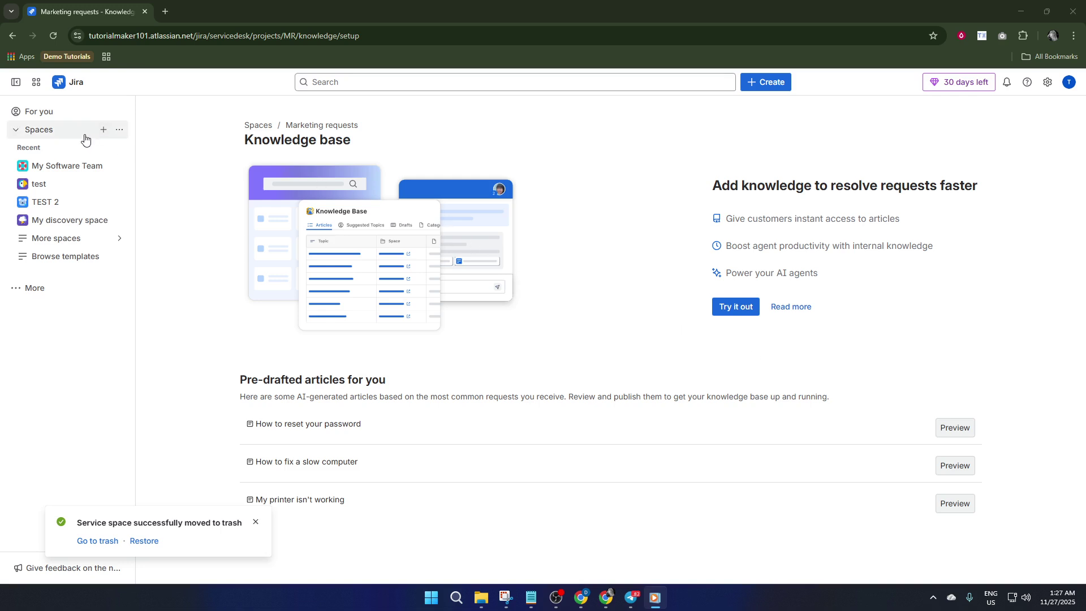
Start a new space from the Space management template in the Work management category
left_click(62, 132)
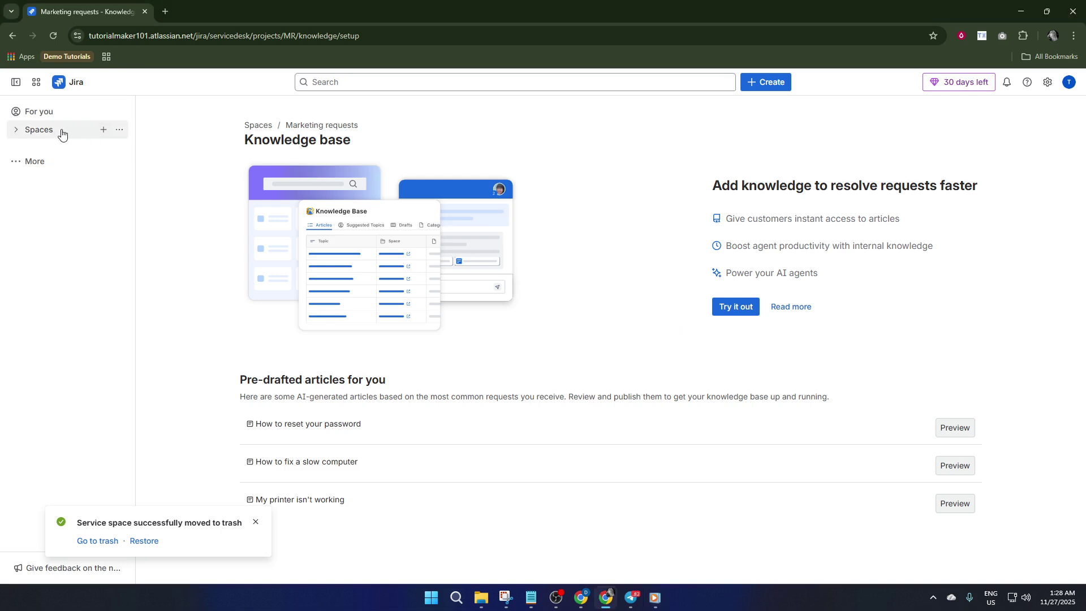
left_click(101, 132)
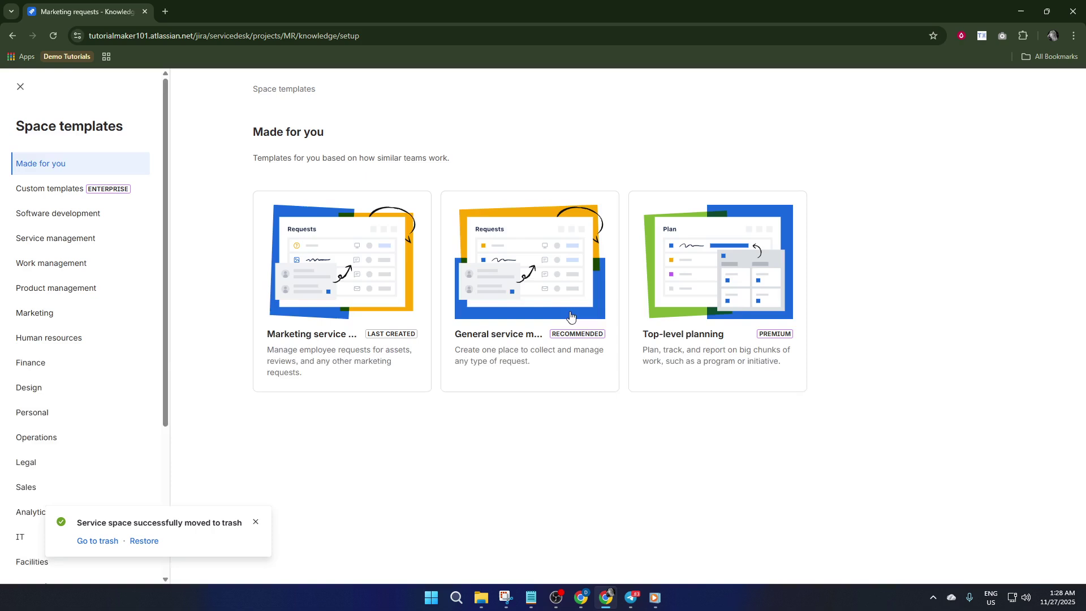
left_click(51, 263)
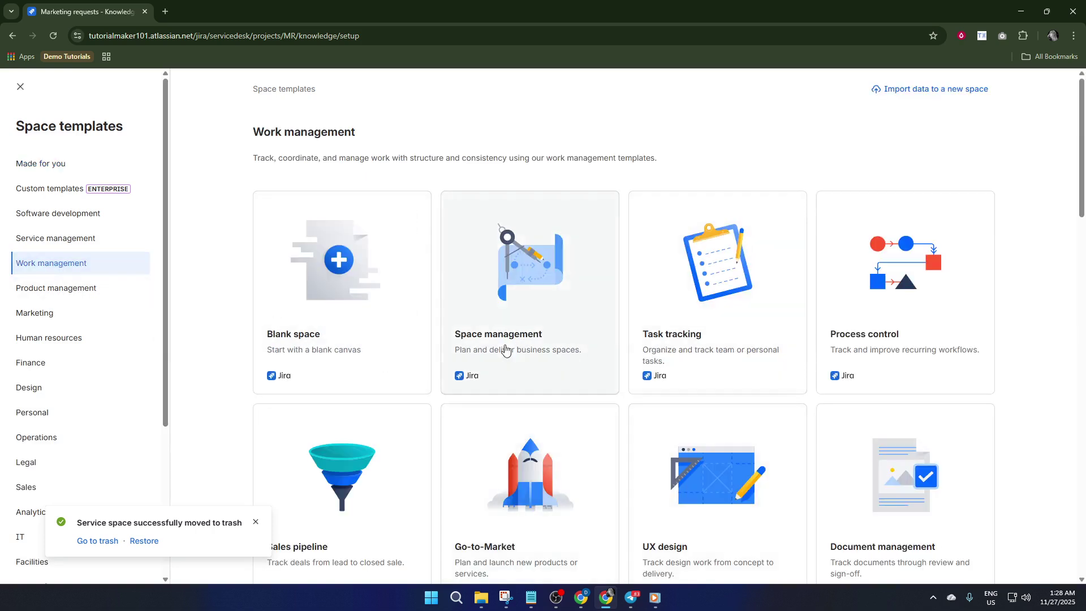
left_click(516, 365)
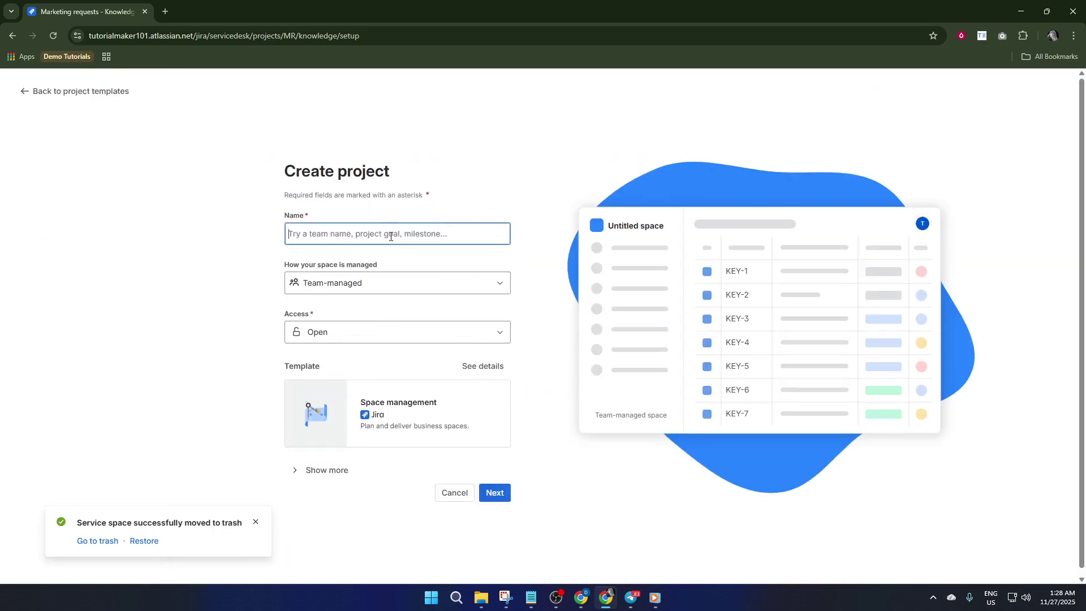
Name the new project Project Management, submit its creation, and dismiss the notification
type("Project P")
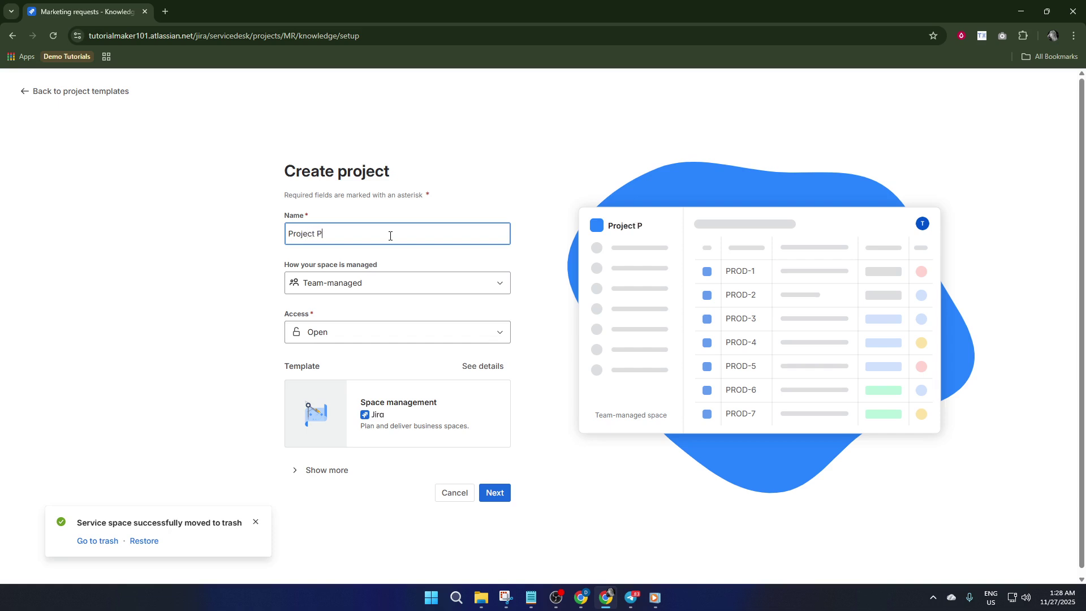
key("BackSpace")
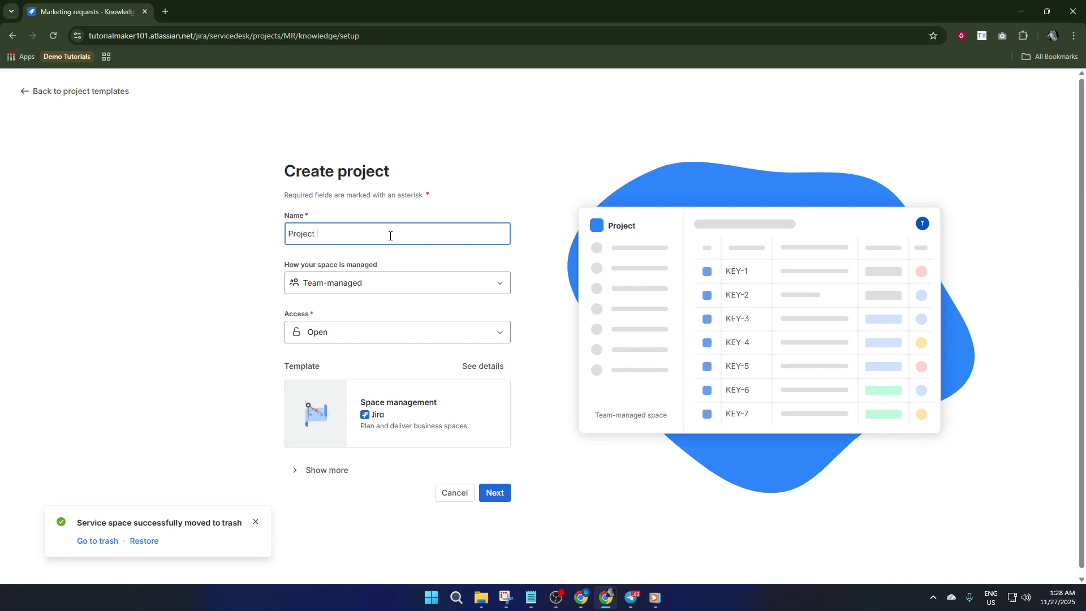
type("Management")
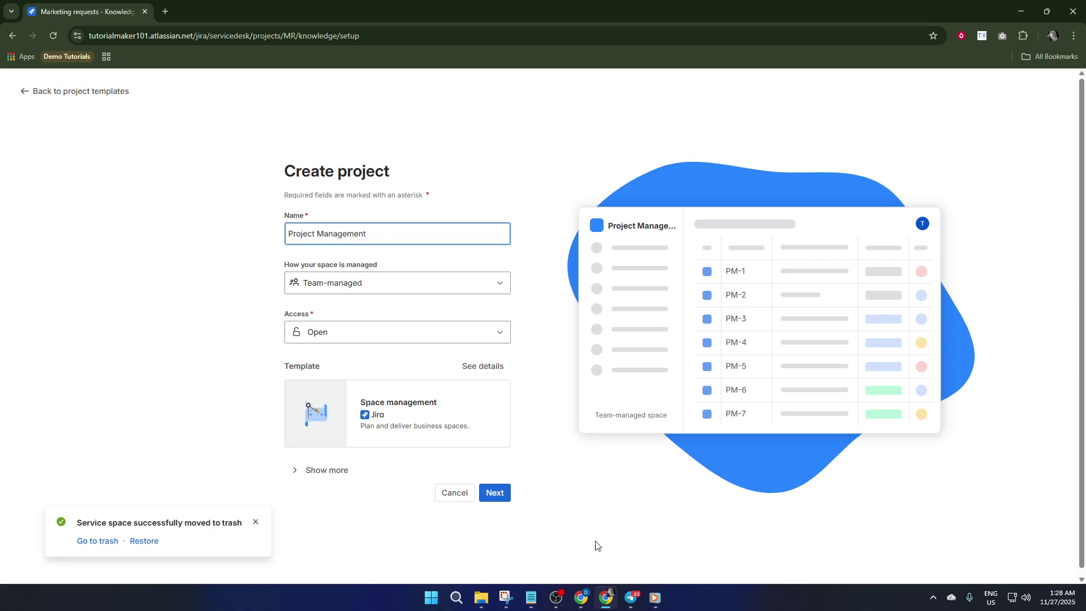
left_click(496, 493)
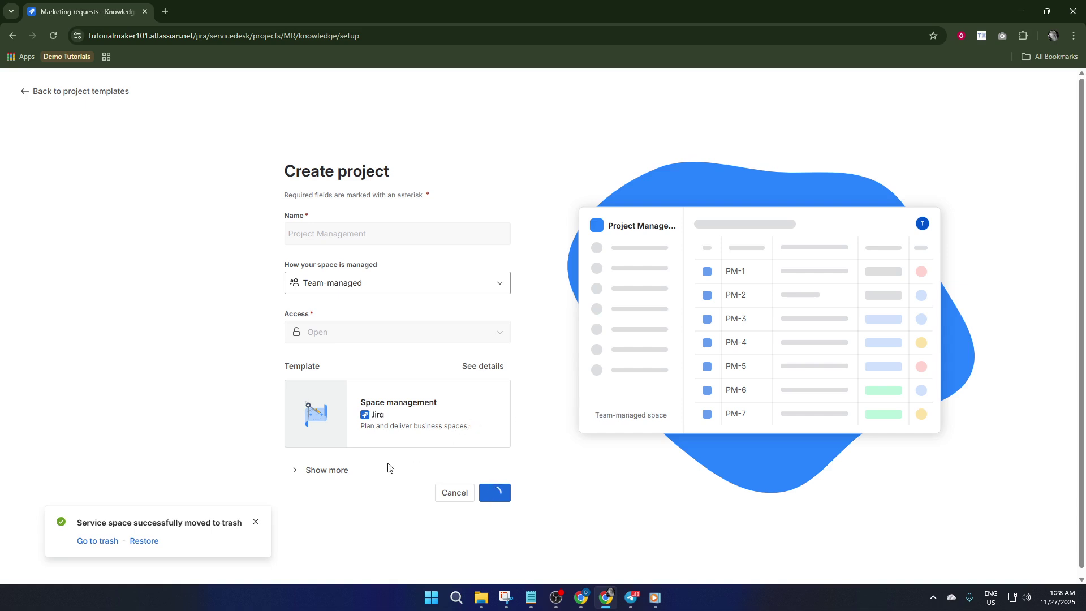
left_click(255, 521)
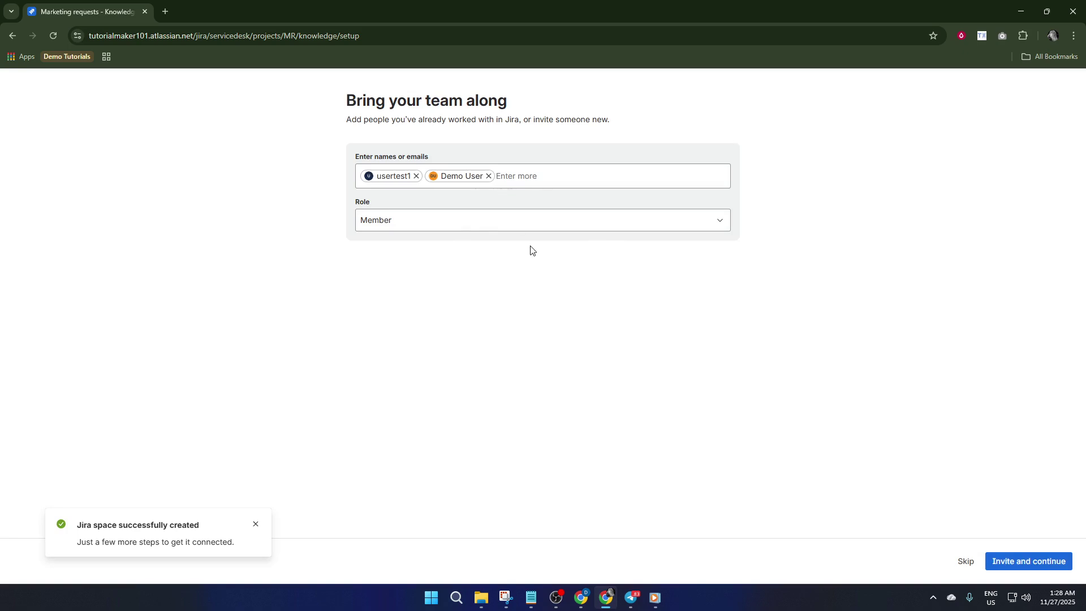
Give the suggested team members the Administrator role and invite them to the space
left_click(616, 220)
left_click(467, 263)
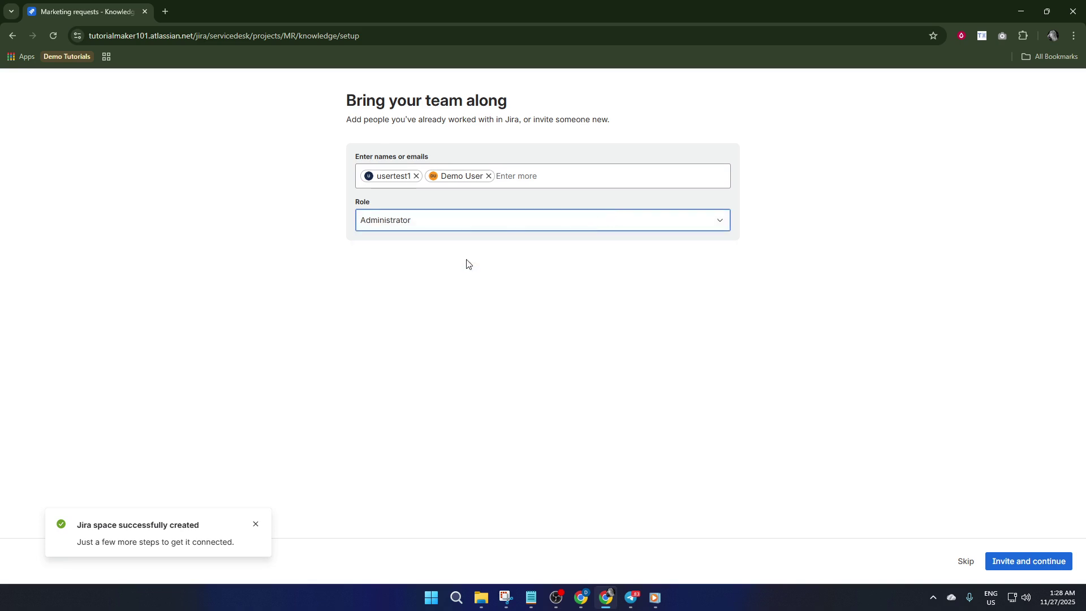
left_click(1022, 559)
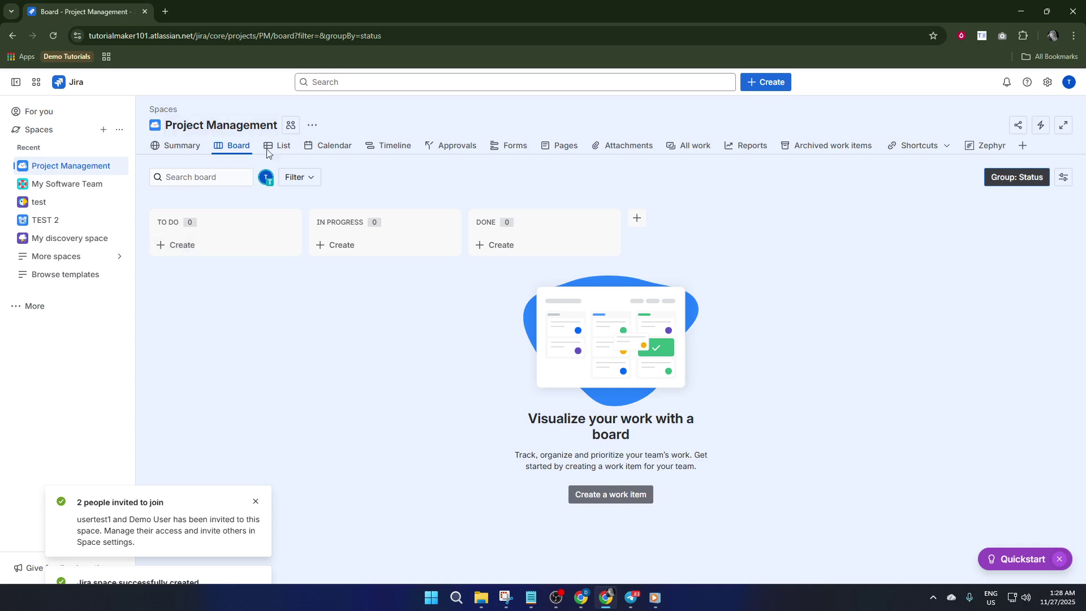
Create three work items named Project 1, Project 2 and Project 3 in the board's To Do column
left_click(179, 252)
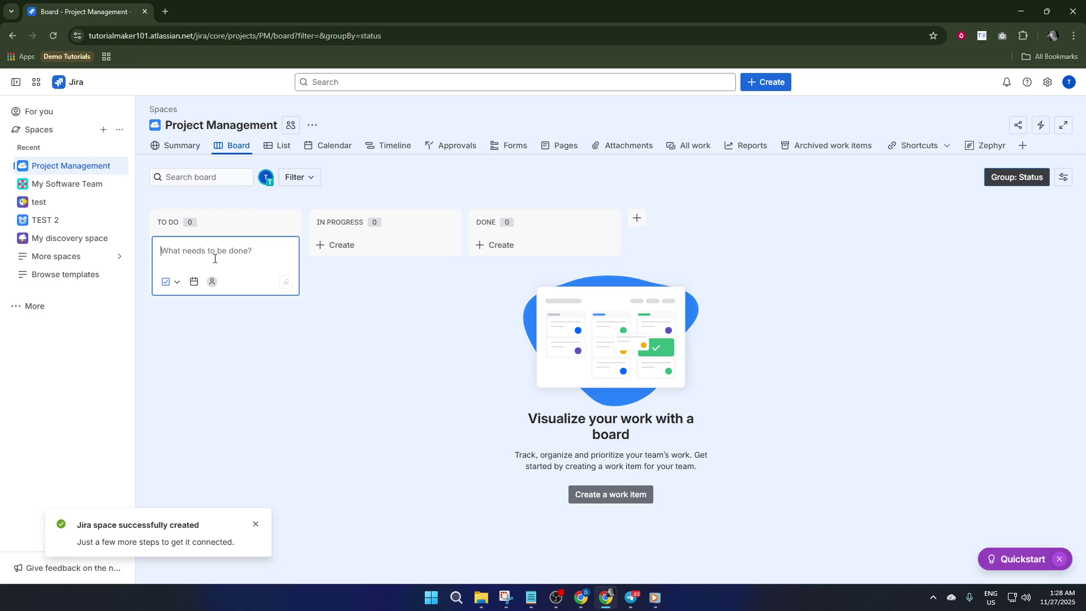
type("Project 1")
key("Return")
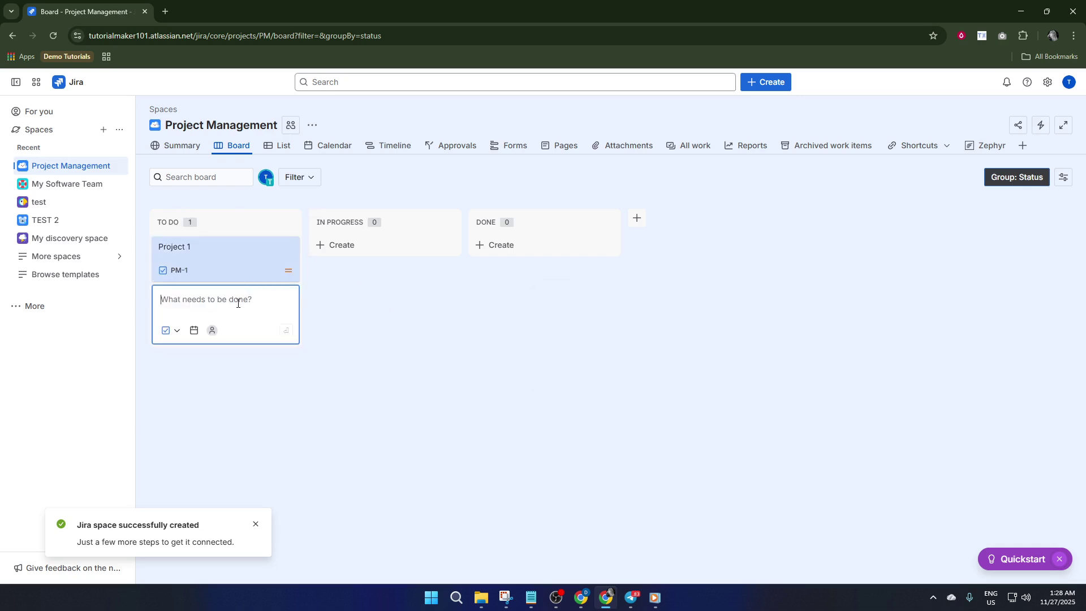
type("Project")
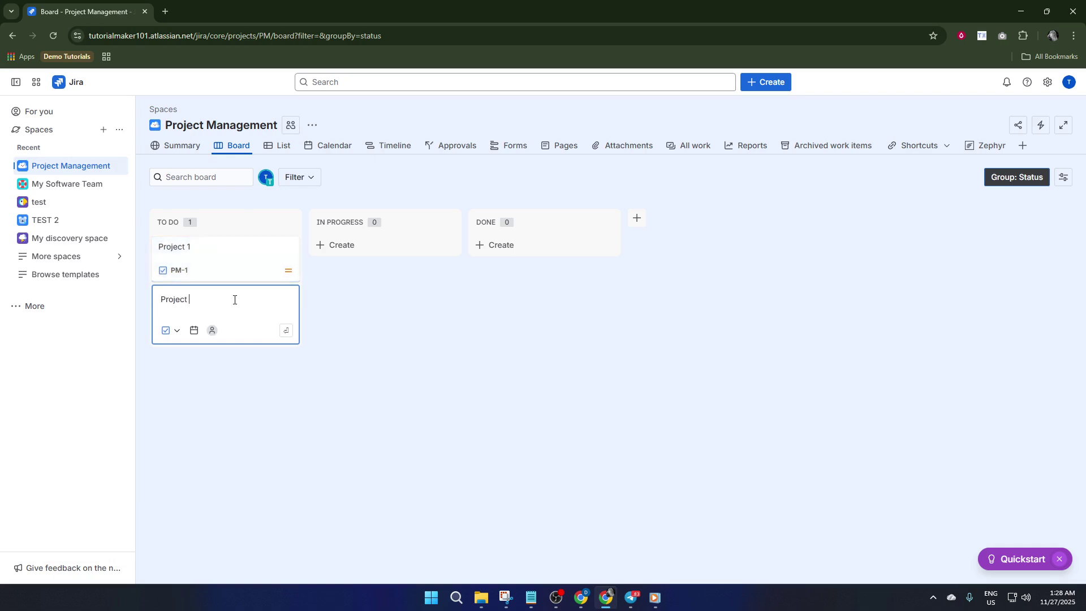
type(" 2")
key("Return")
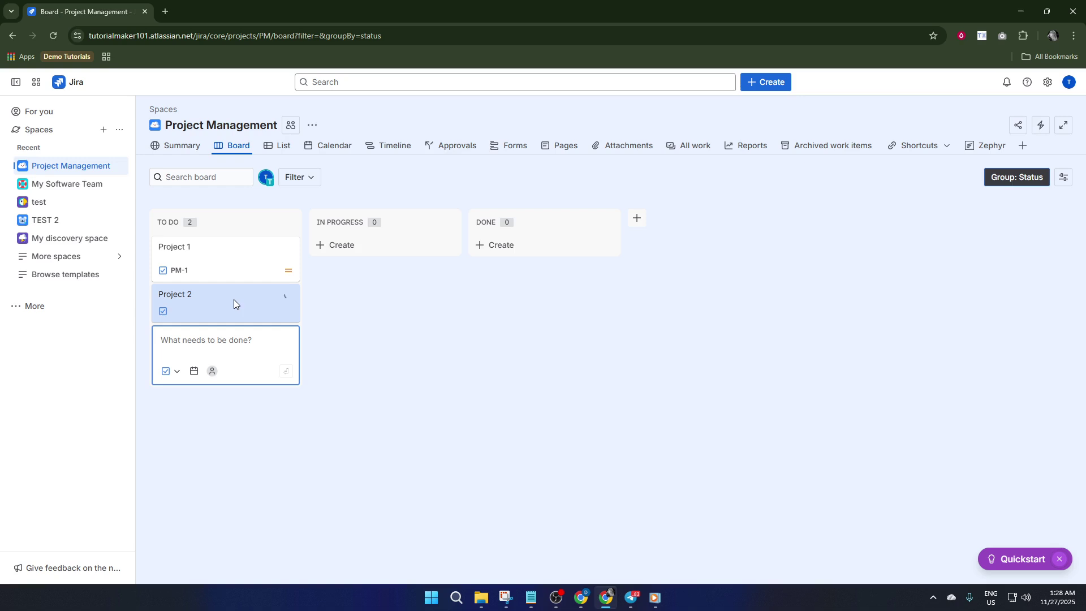
type("Project 3")
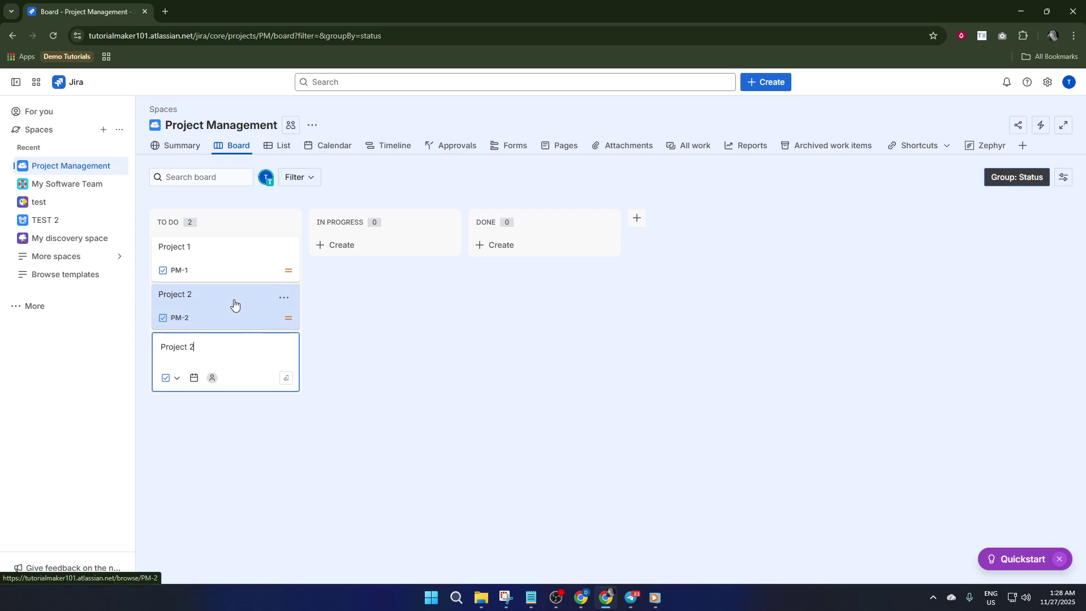
key("Return")
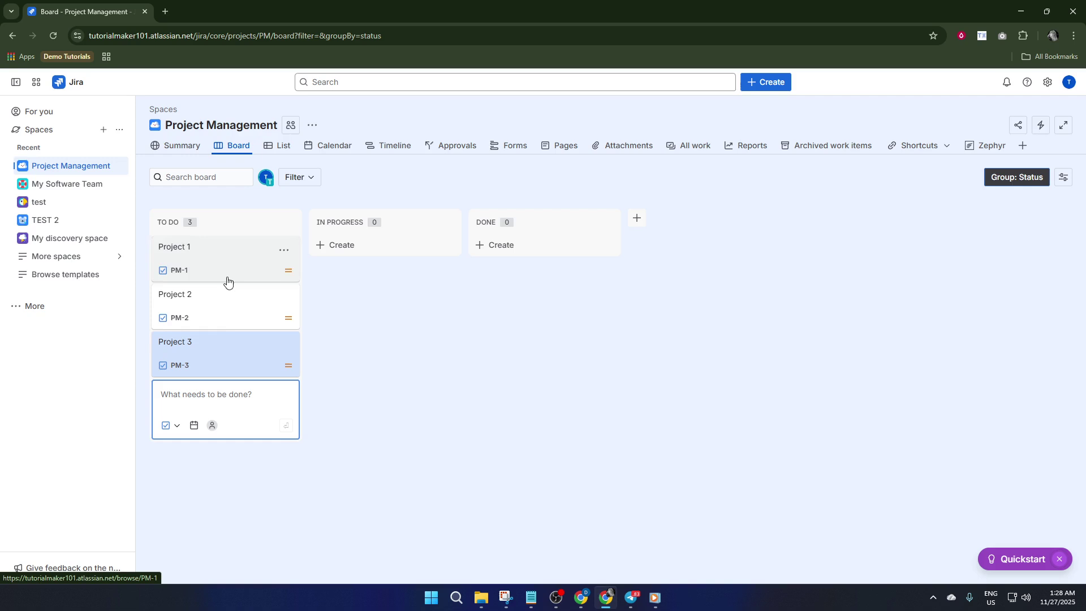
left_click(344, 341)
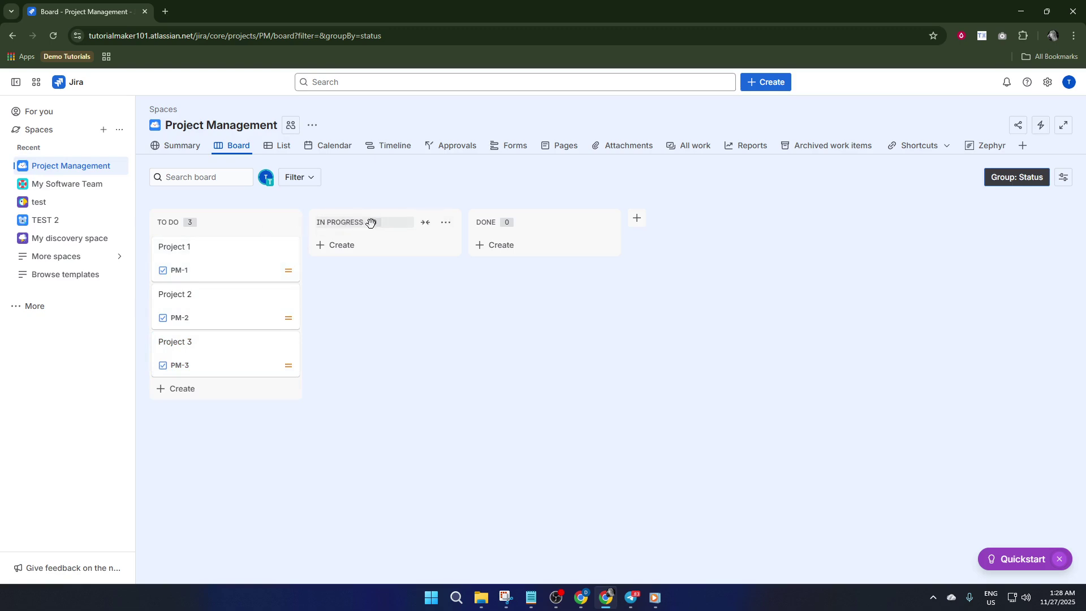
Examine the status options and editable names of the board's In Progress and Done columns without changing them
left_click(445, 224)
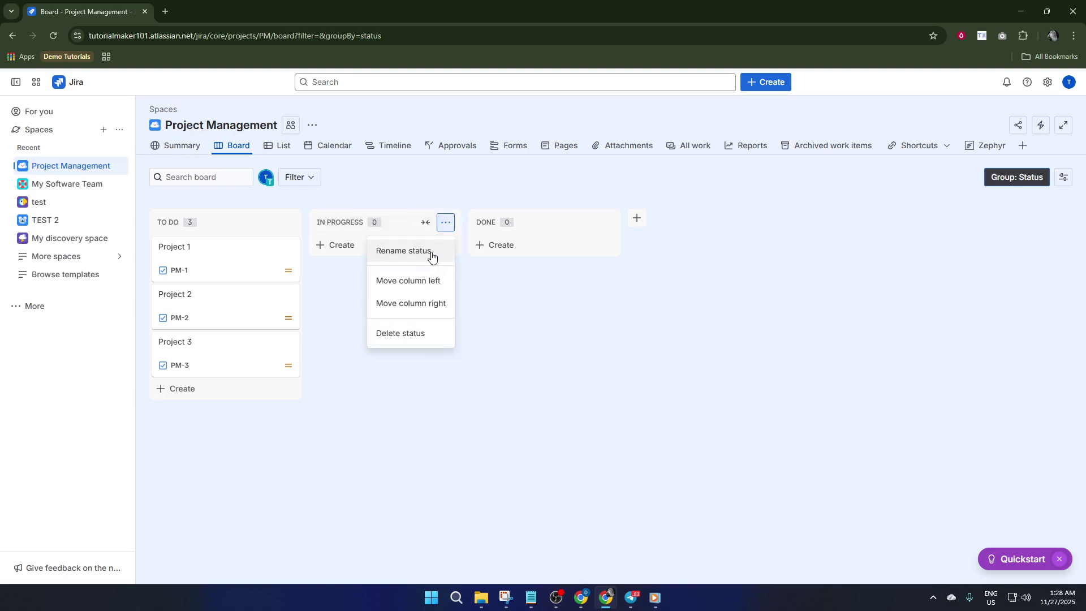
left_click(488, 288)
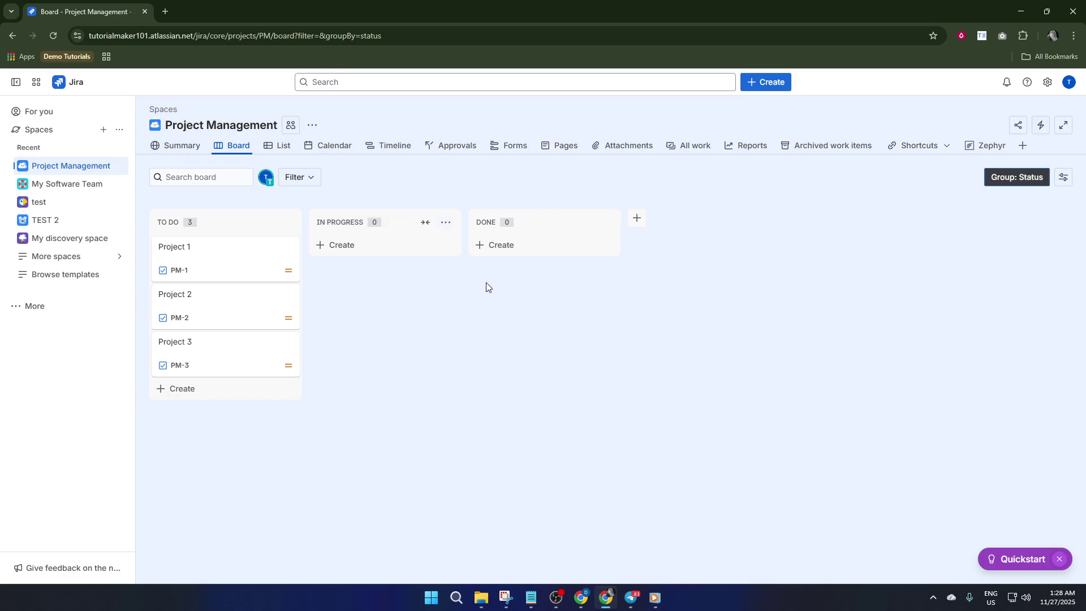
left_click(361, 222)
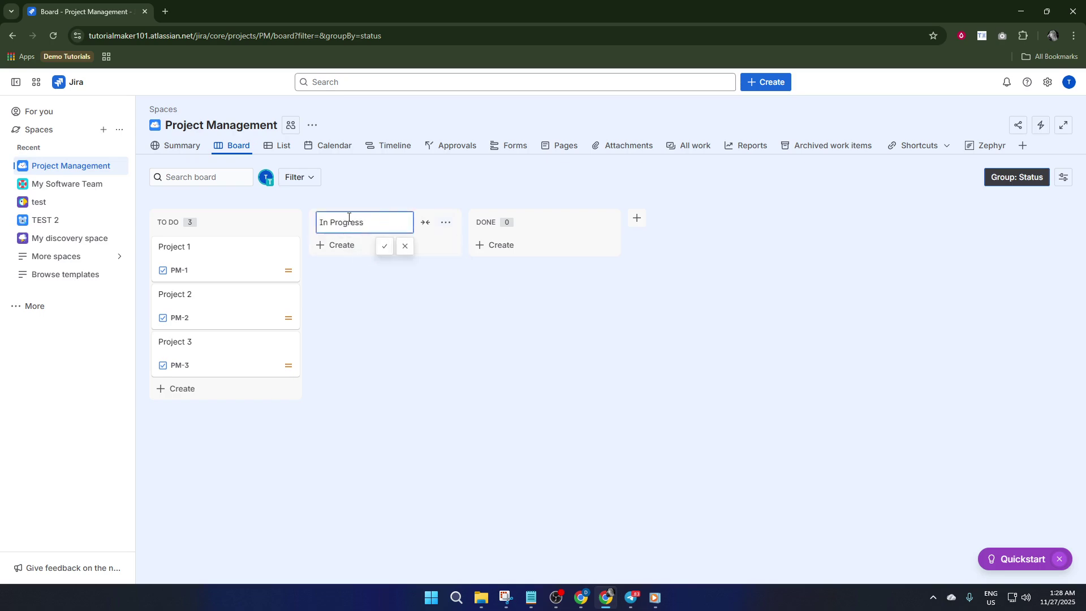
left_click(405, 320)
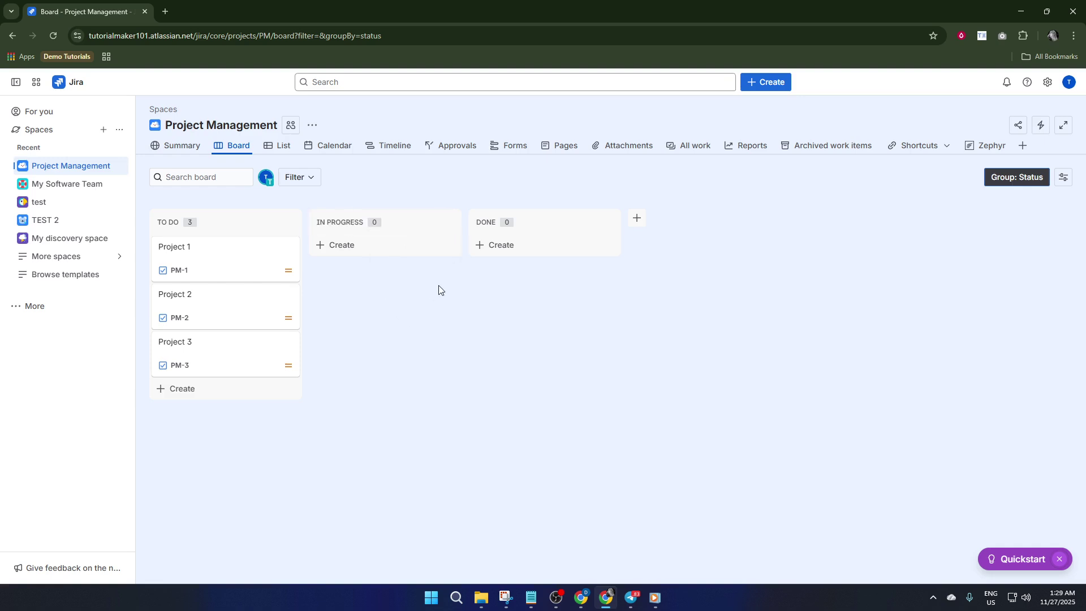
left_click(483, 223)
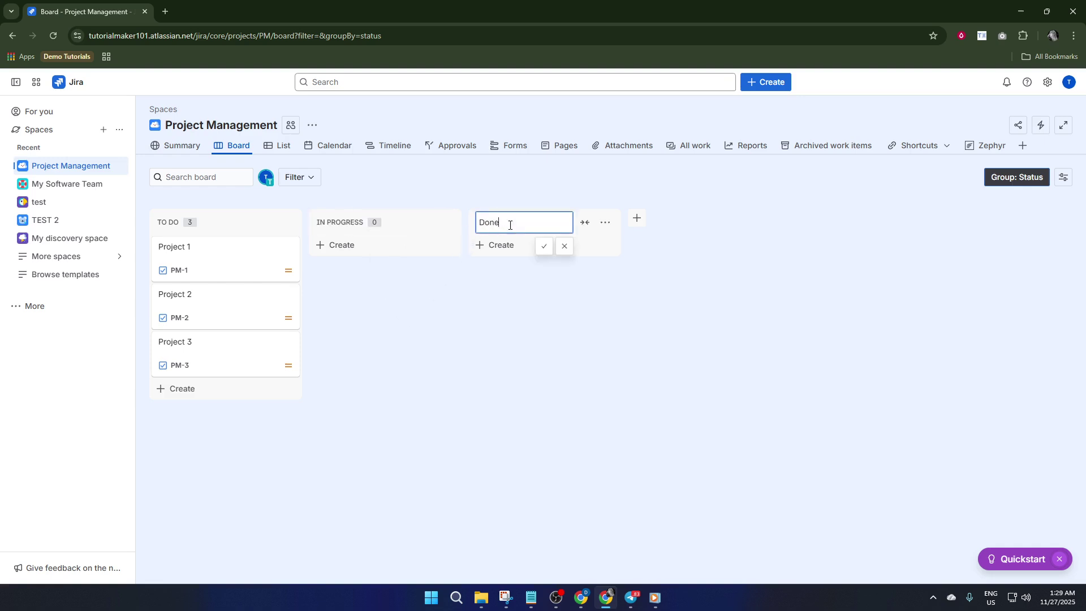
left_click(603, 224)
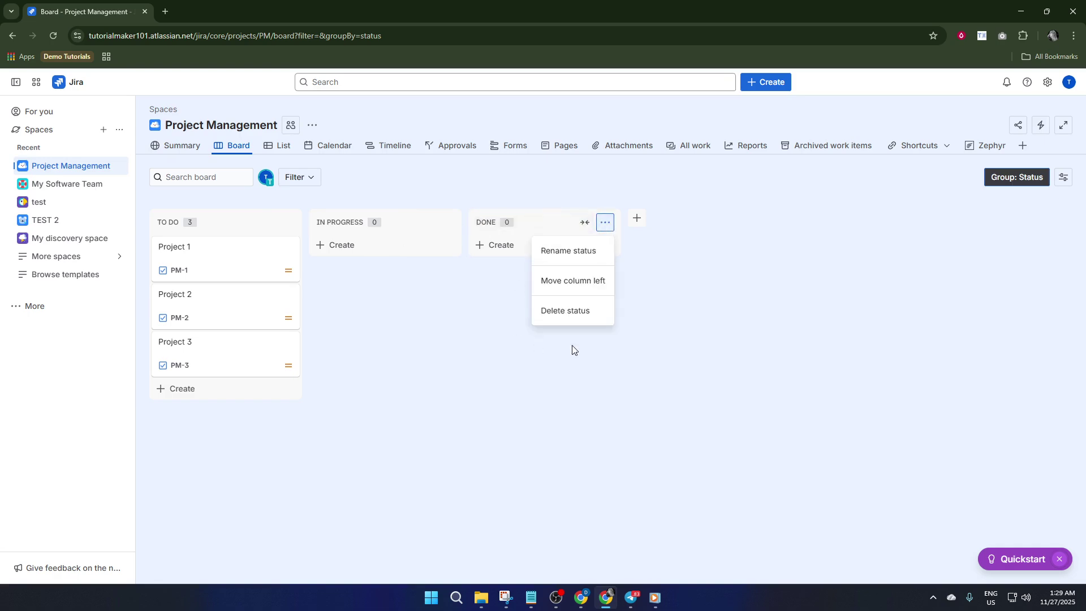
left_click(469, 318)
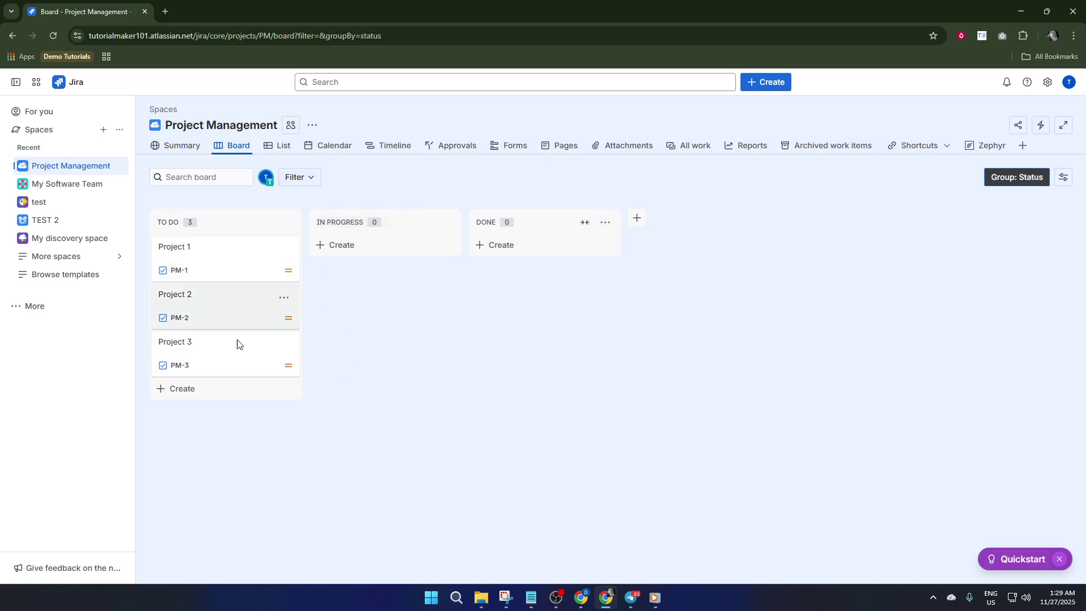
View the space's work items as a list and on the calendar
left_click(284, 148)
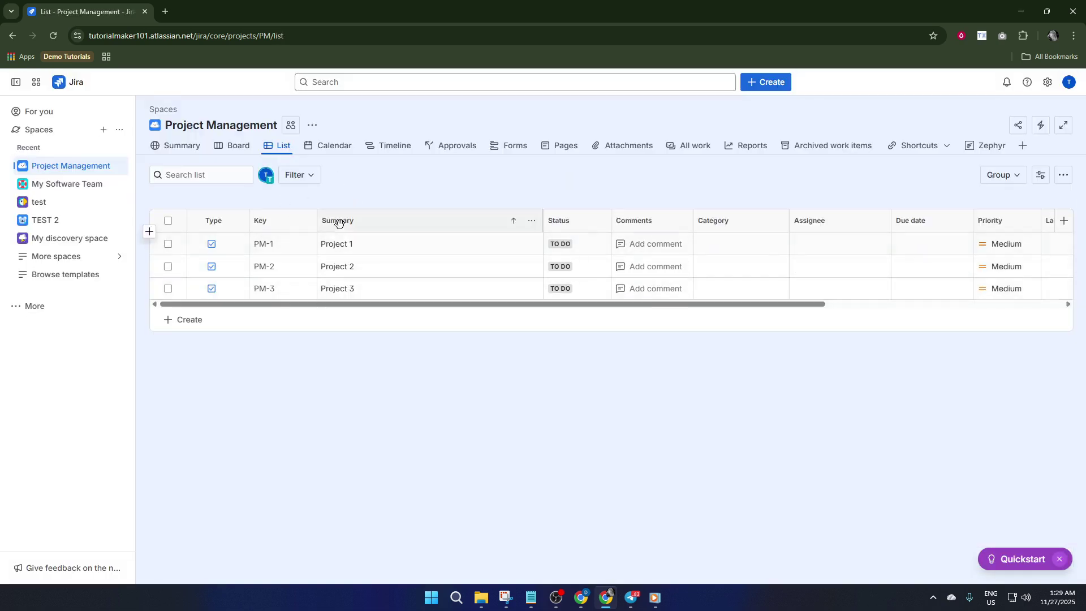
left_click(333, 146)
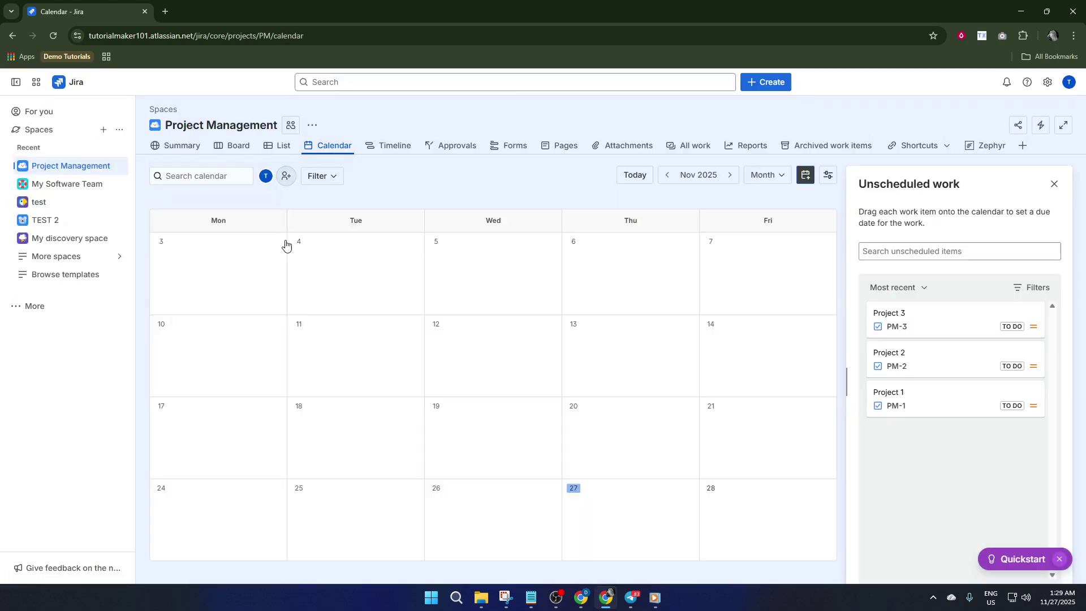
On the timeline, schedule Project 1 for Nov 9–22, Project 2 for Dec 4–17 and Project 3 from late December, linking them in sequence
left_click(396, 146)
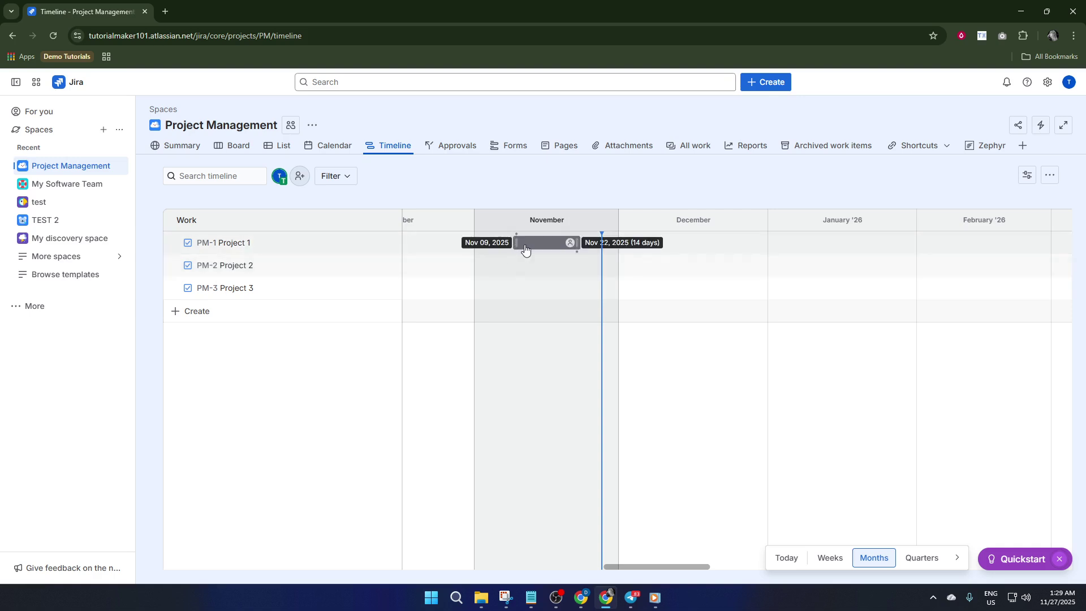
left_click(573, 248)
left_click(627, 271)
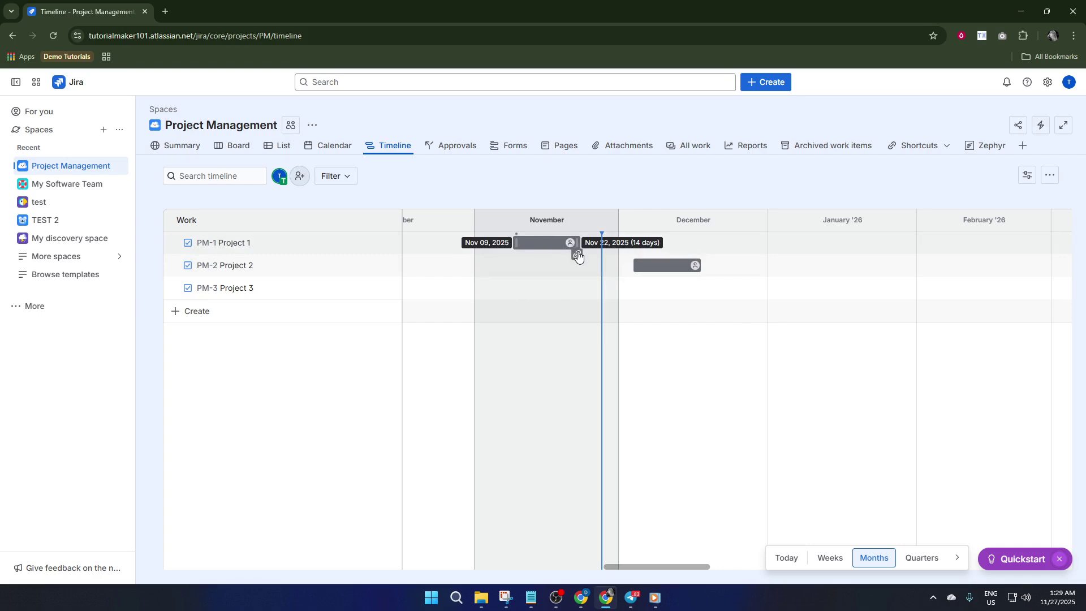
left_click_drag(578, 256, 648, 270)
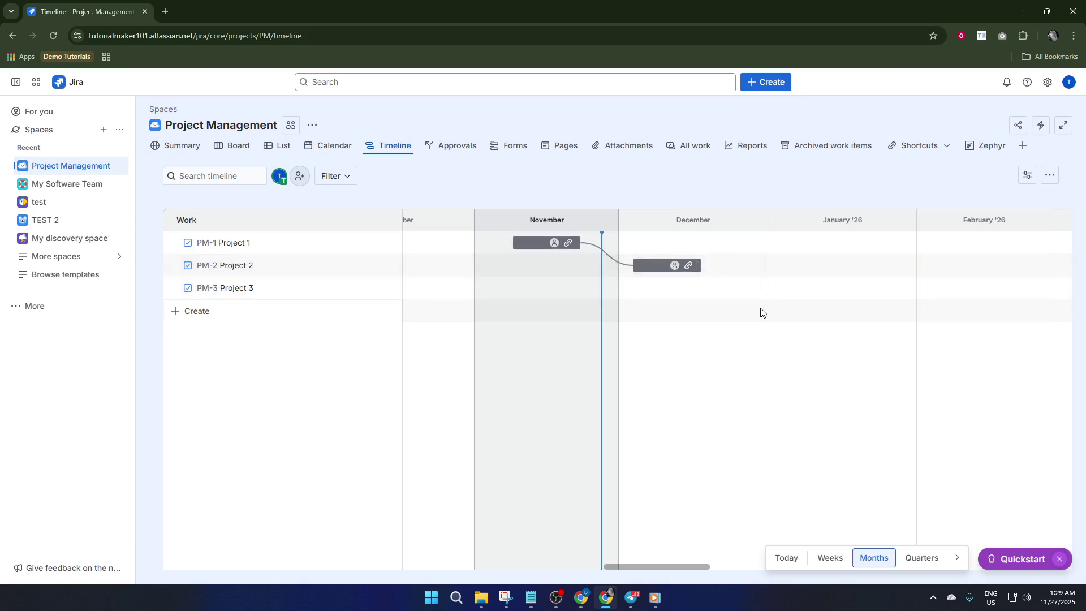
left_click(739, 296)
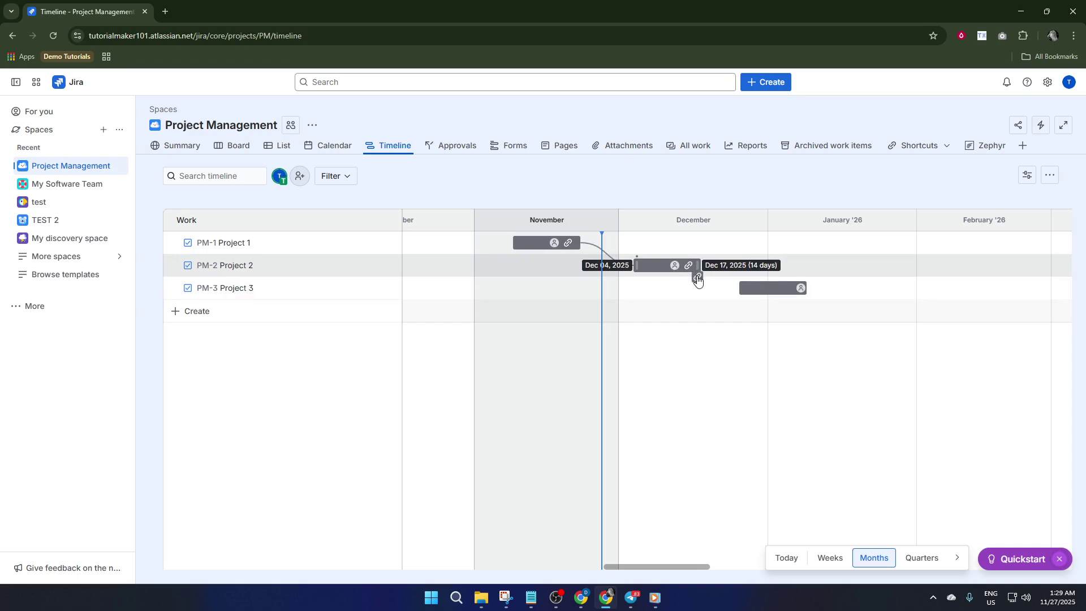
left_click_drag(698, 279, 748, 292)
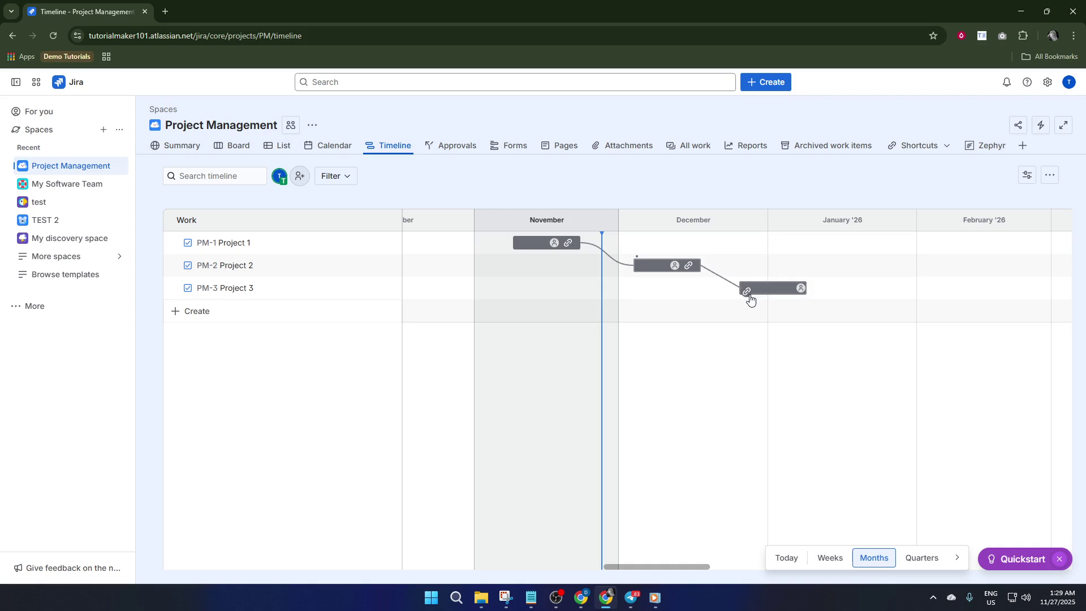